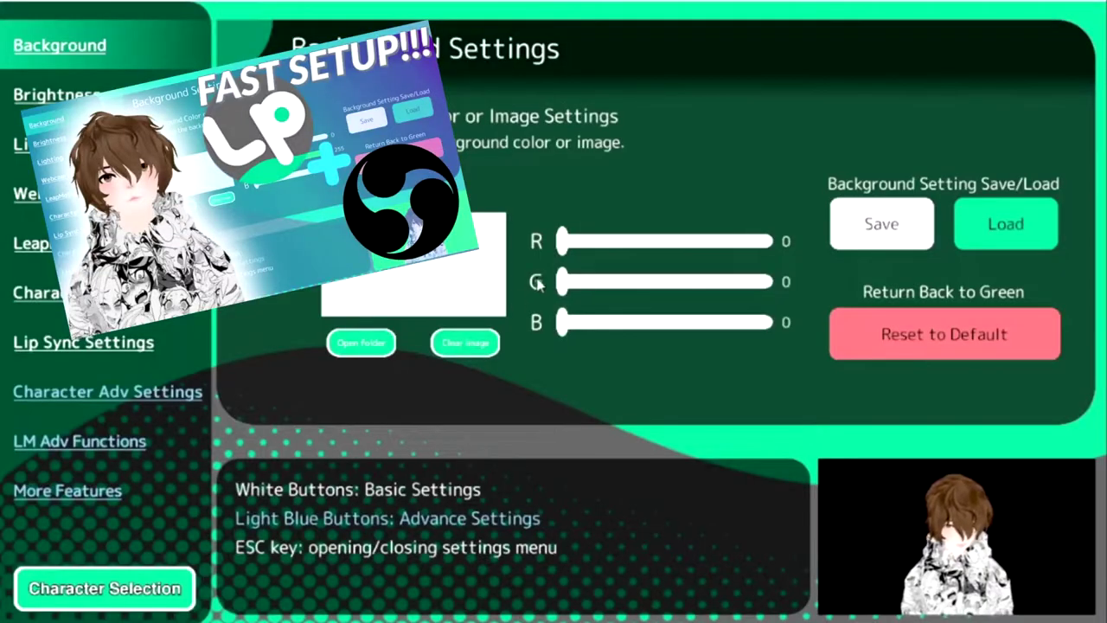
Set the background color's green value to 255 and the image brightness to 0.94.
left_click_drag(562, 282, 846, 285)
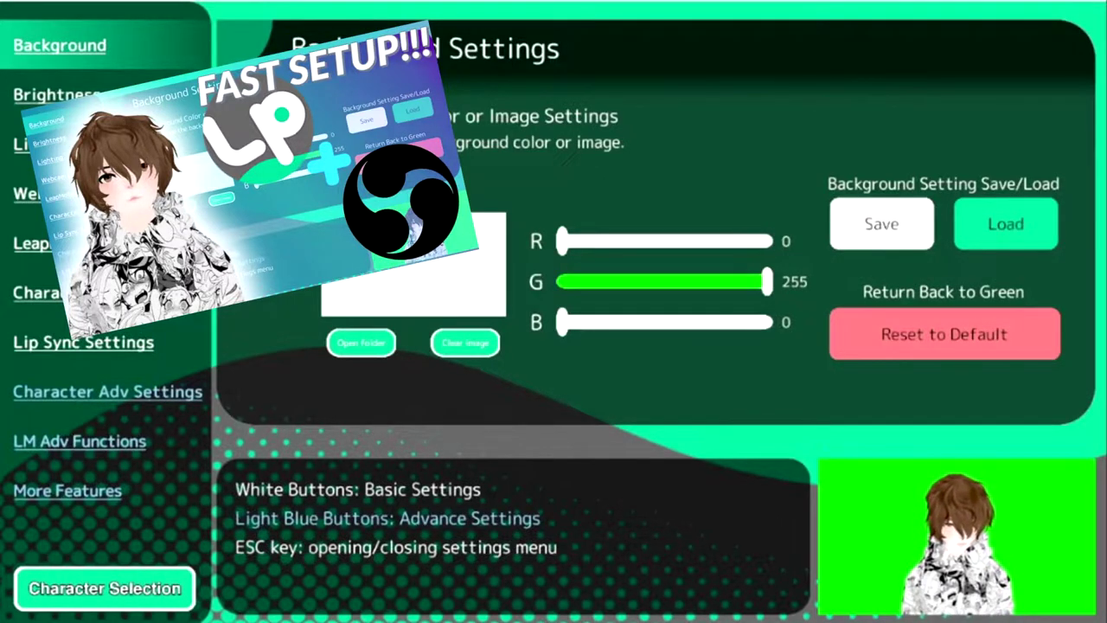
left_click(56, 94)
mouse_move(579, 240)
left_mouse_down()
mouse_move(675, 244)
mouse_move(575, 250)
left_mouse_up()
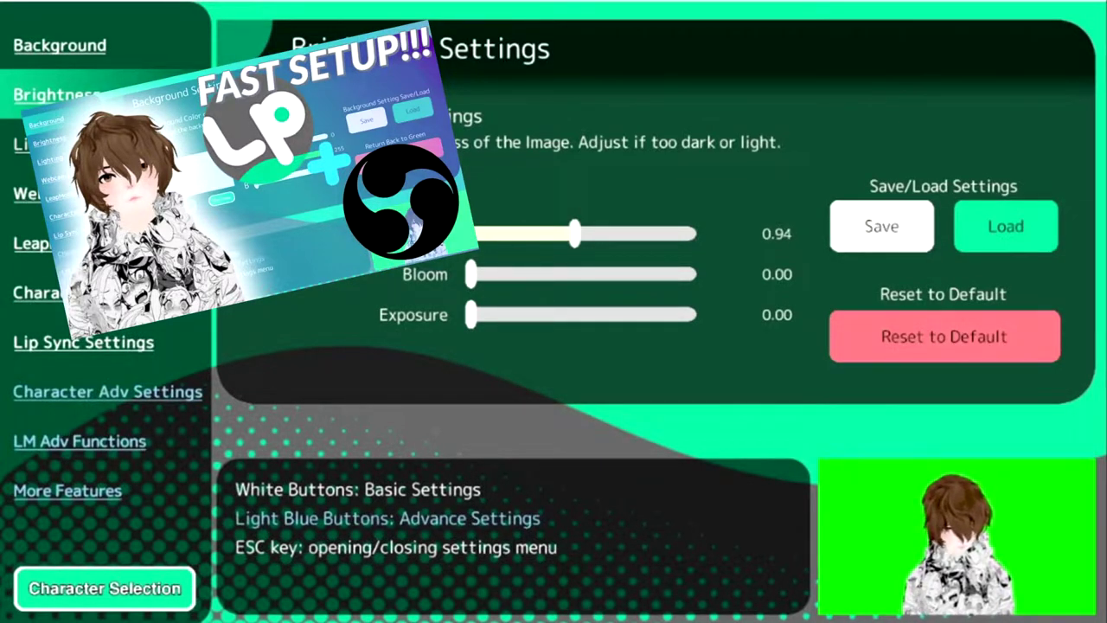
Check the lighting settings and run the webcam calibration so the character faces forward.
left_click(52, 144)
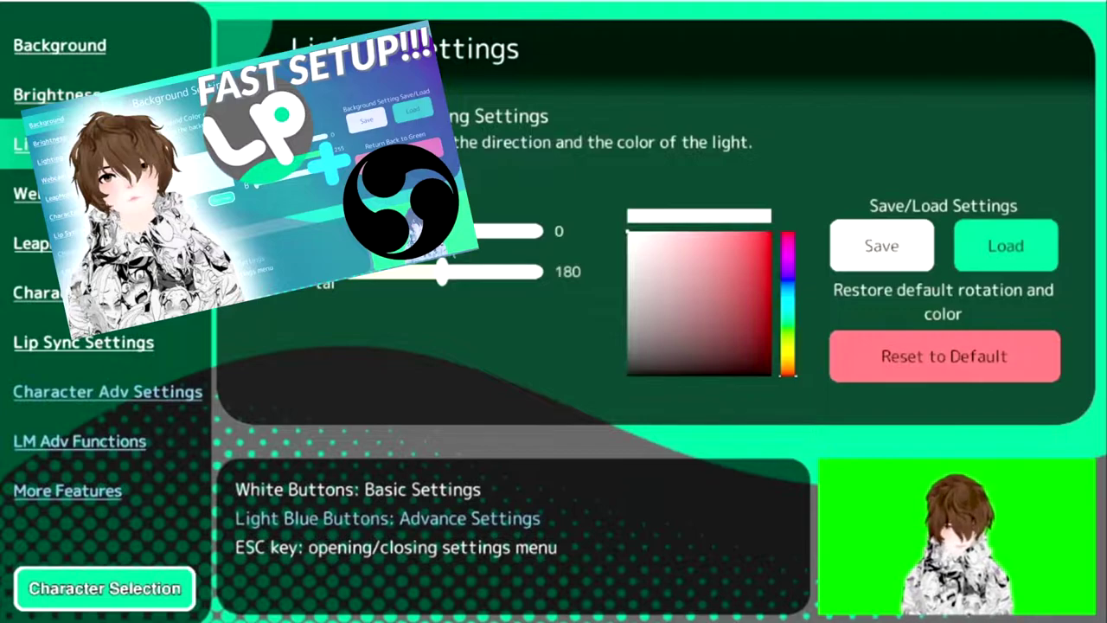
left_click(52, 193)
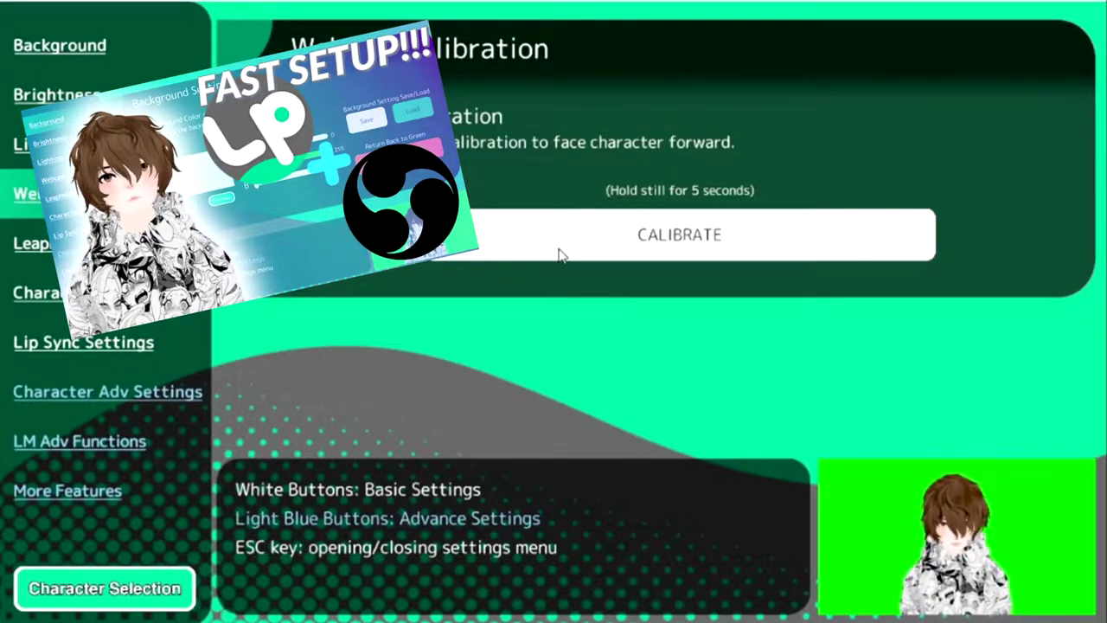
left_click(592, 247)
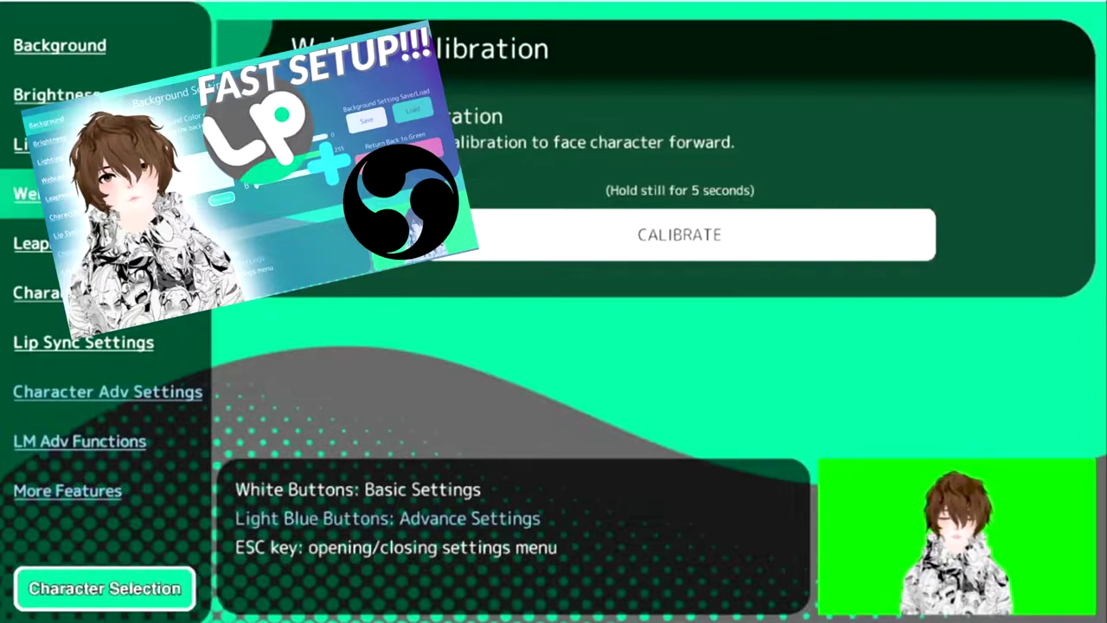
left_click(36, 244)
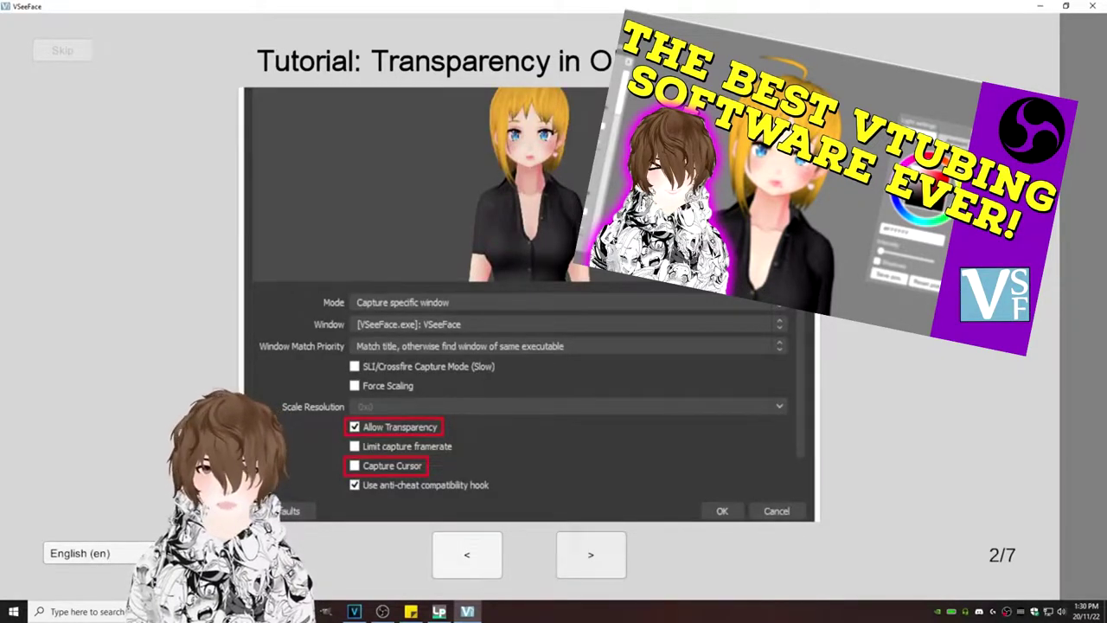
Switch to VSeeFace and read through its tutorial pages on hiding the interface, resetting the position and camera control.
left_click(591, 555)
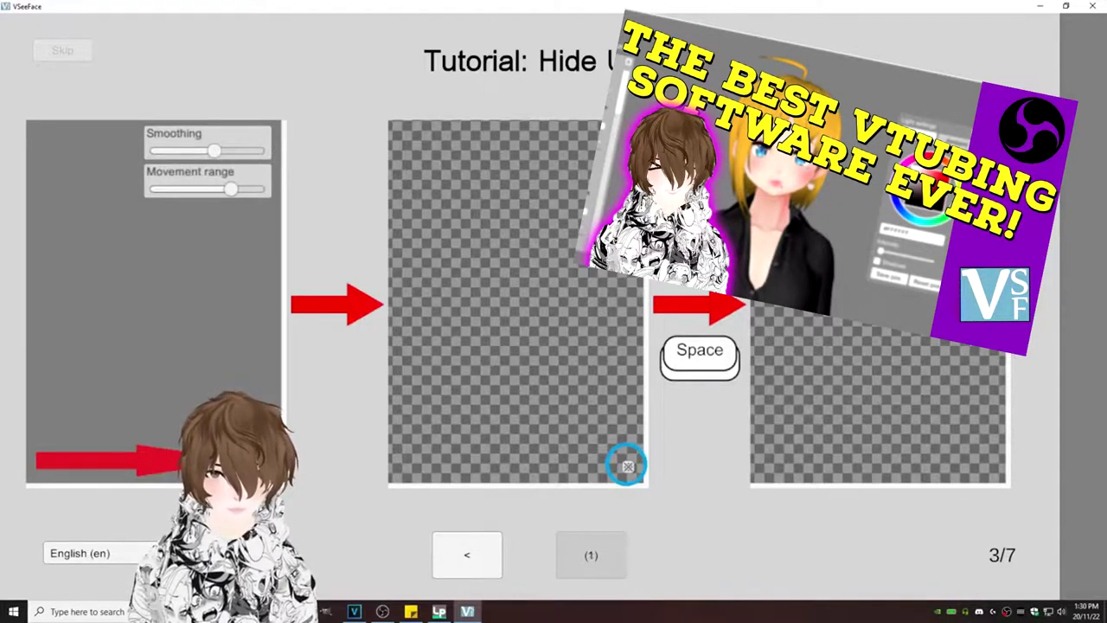
left_click(591, 554)
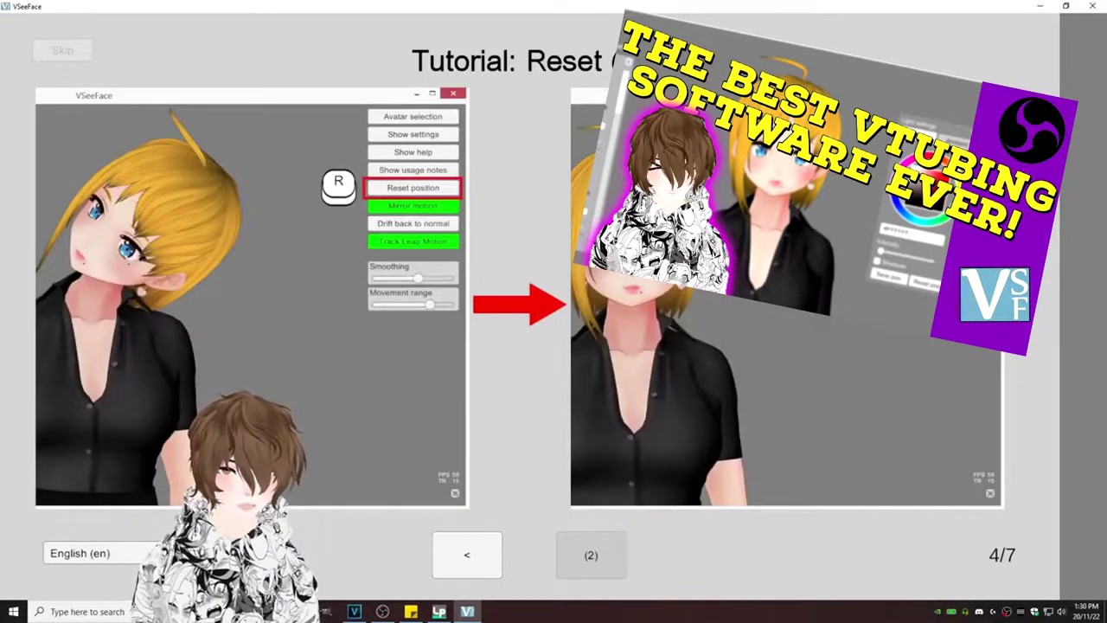
left_click(590, 555)
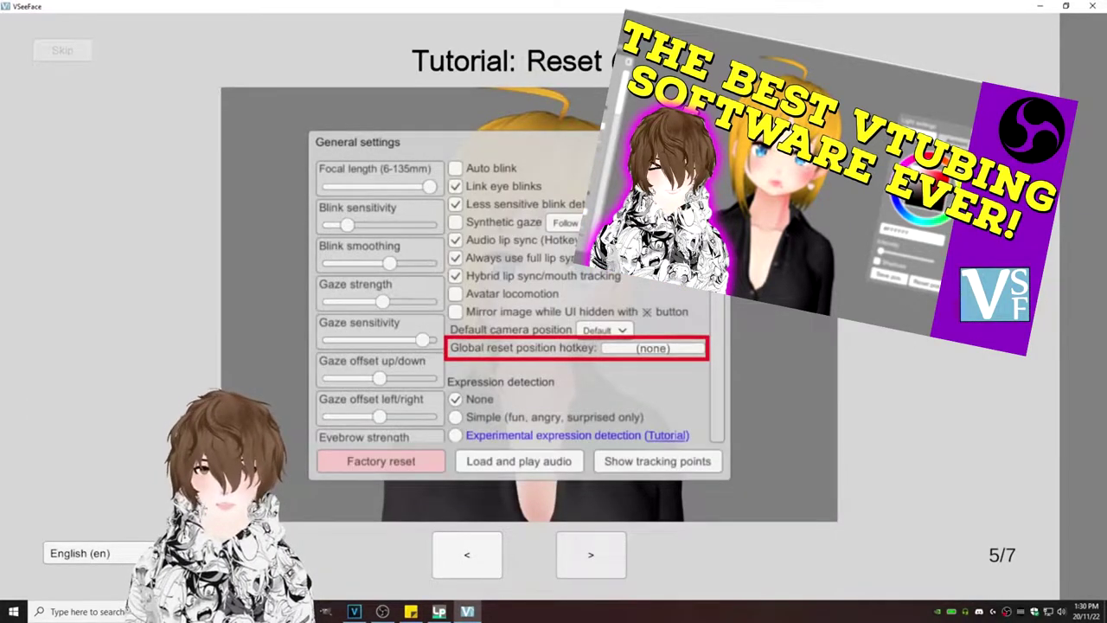
left_click(590, 554)
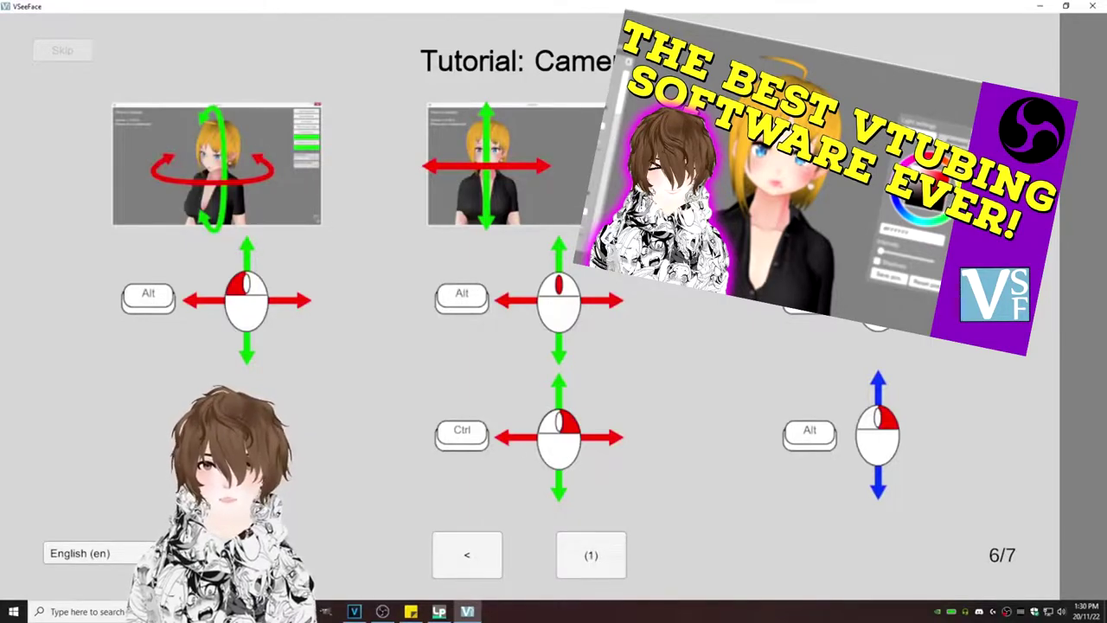
left_click(591, 554)
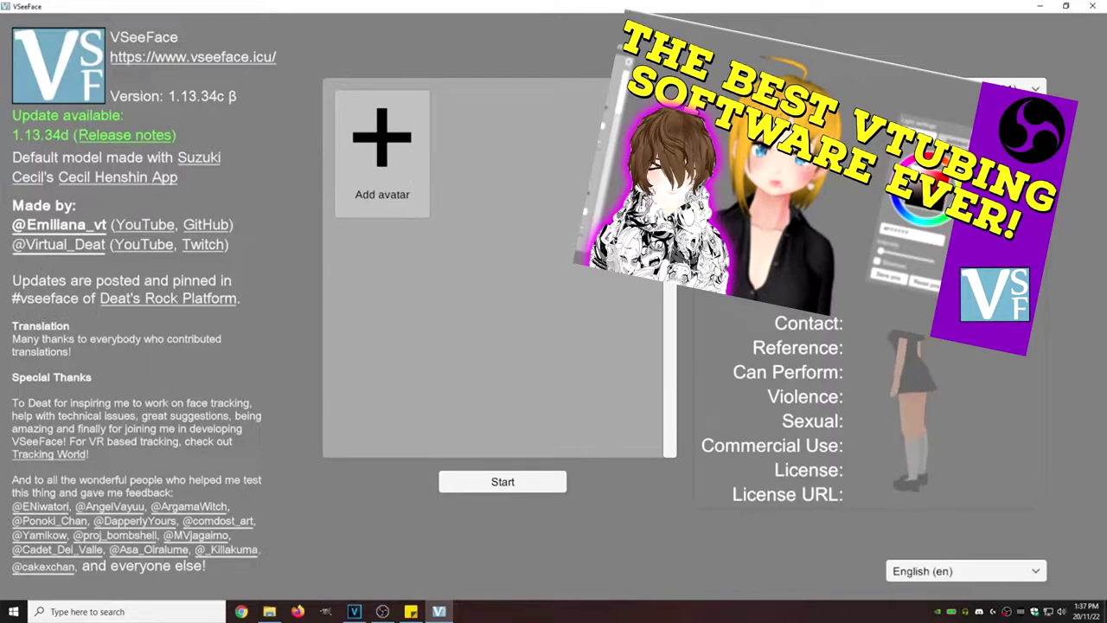
Add the Anubis VRM avatar from the local C: drive, select it and start the session with it.
left_click(382, 153)
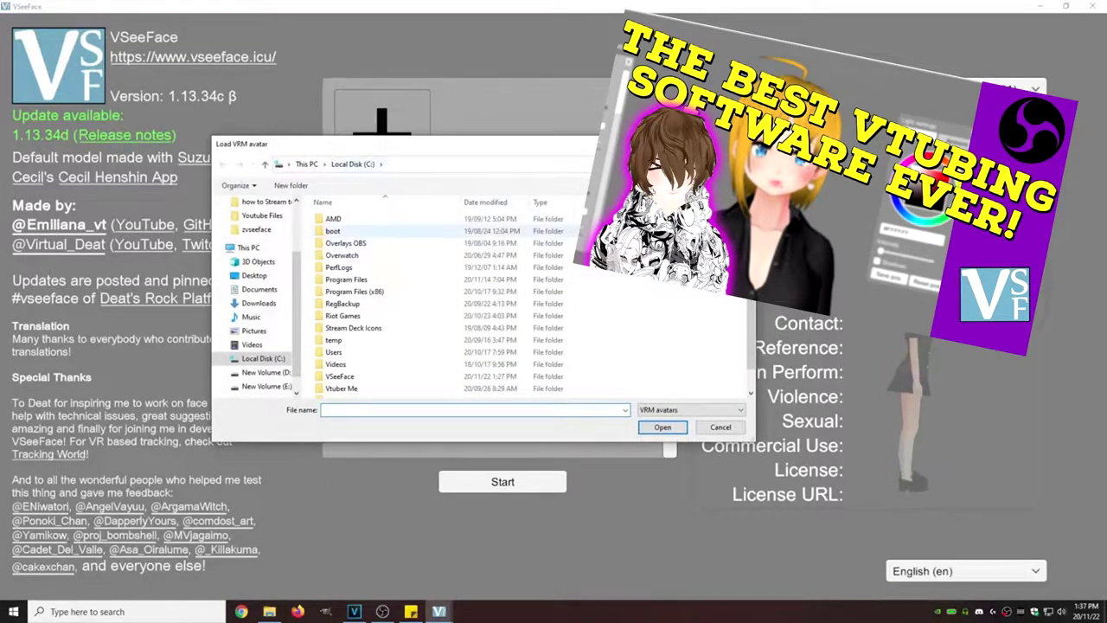
scroll(432, 331, "down", 1)
left_click(399, 391)
left_click(662, 426)
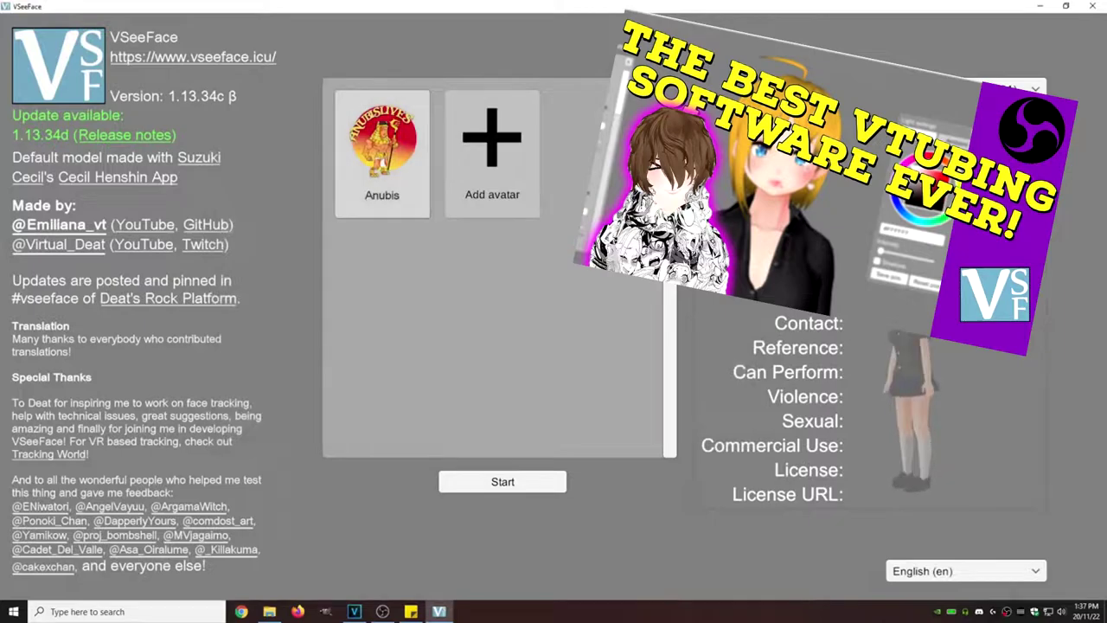
left_click(381, 153)
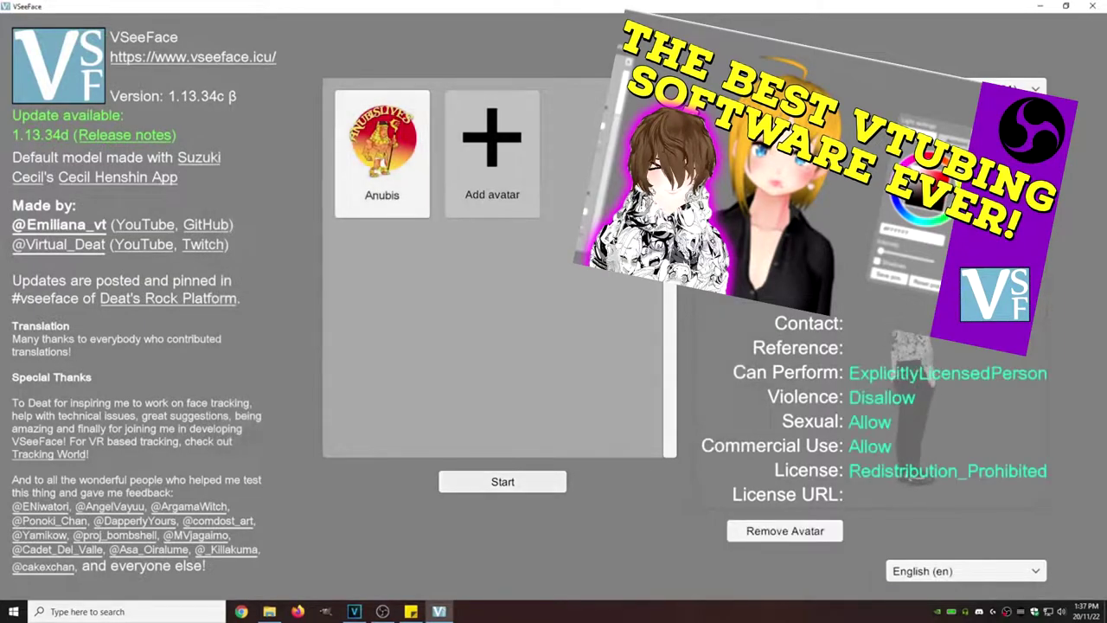
left_click(503, 482)
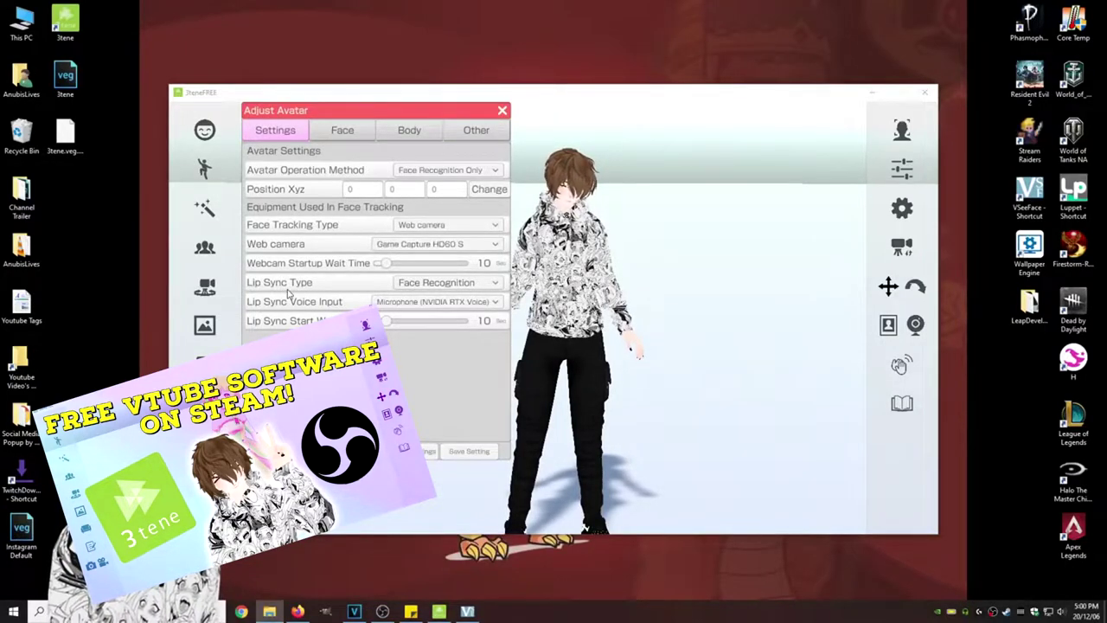
In 3tene, set the avatar's lip sync type to Audio (Recording), save the setting and close the avatar adjustments.
left_click(450, 286)
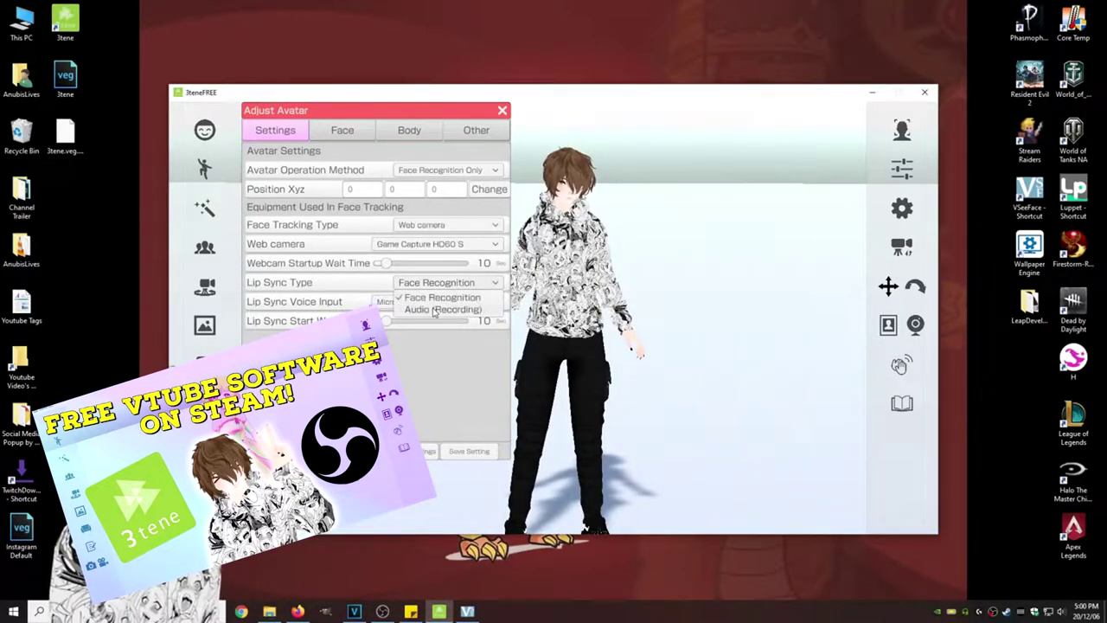
left_click(436, 310)
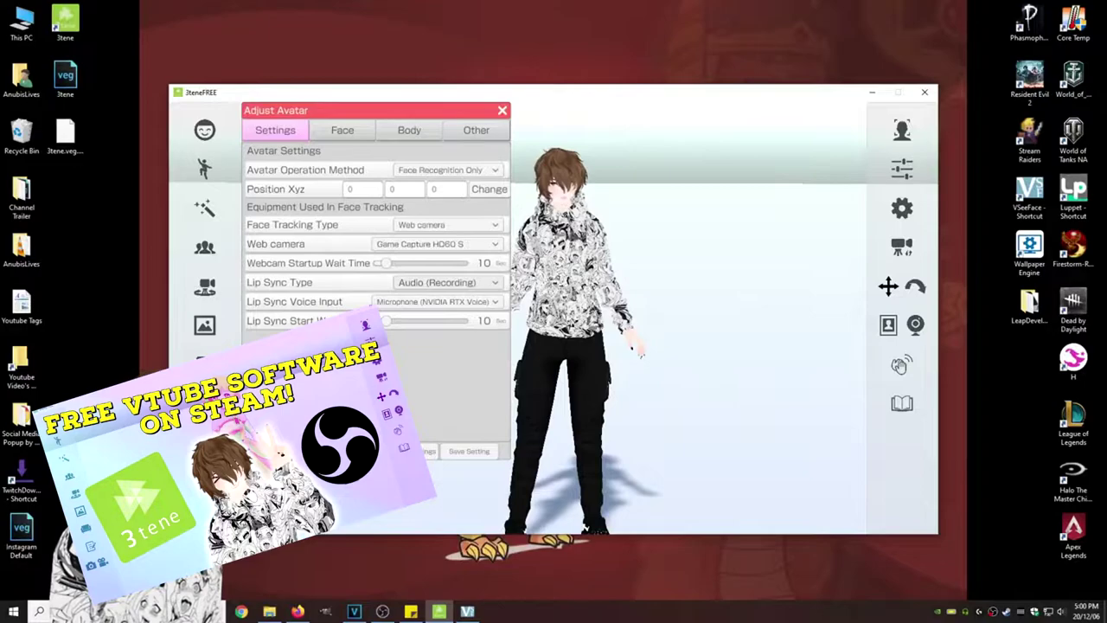
left_click(464, 454)
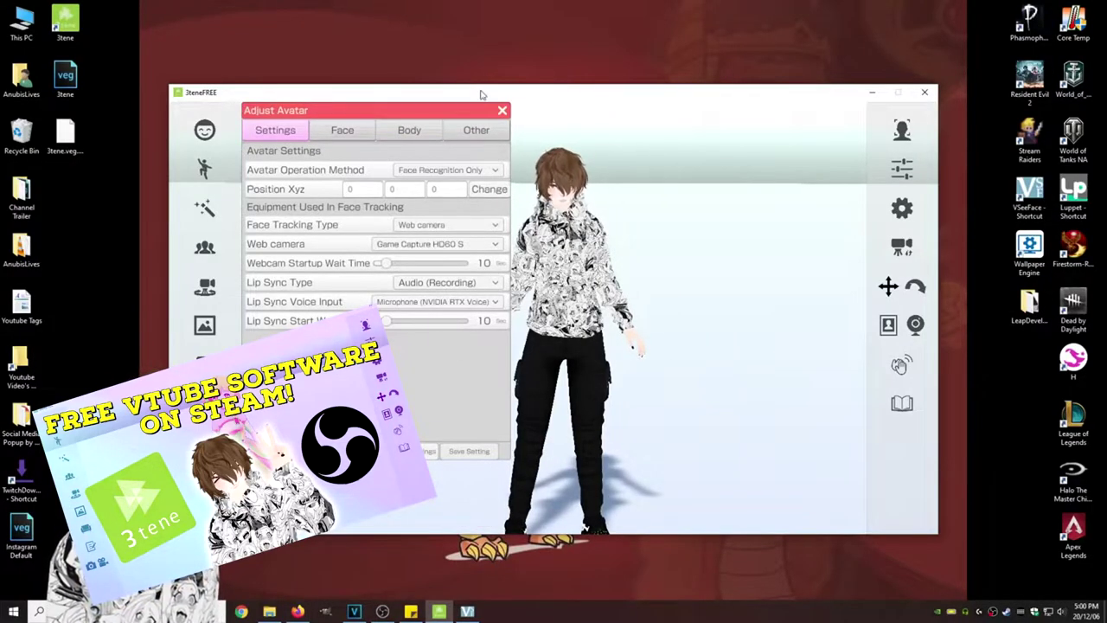
left_click(467, 451)
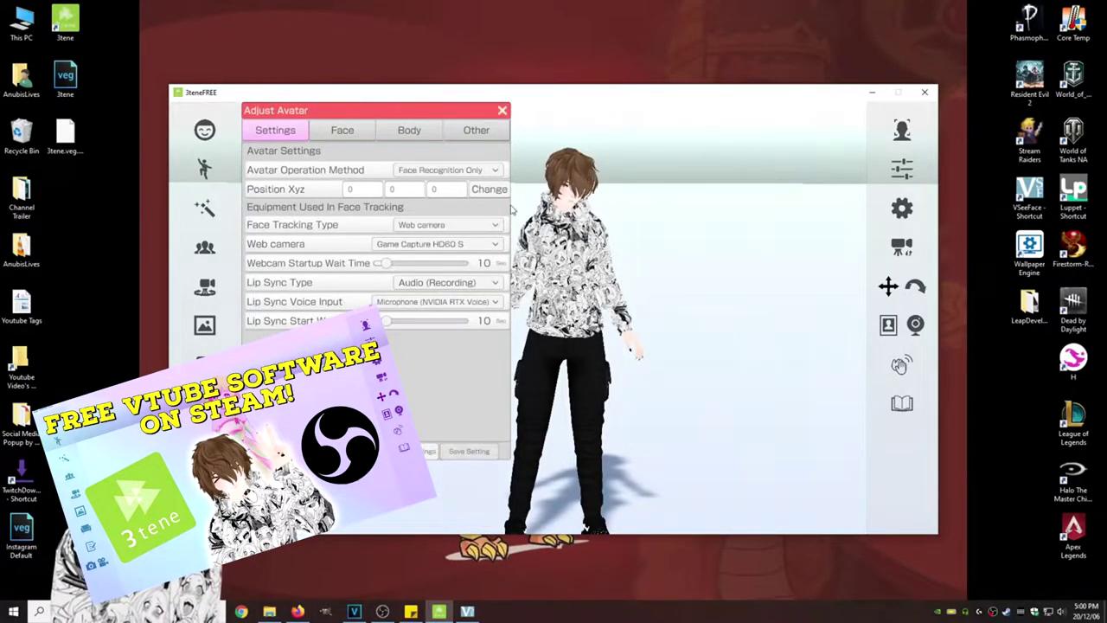
left_click(502, 110)
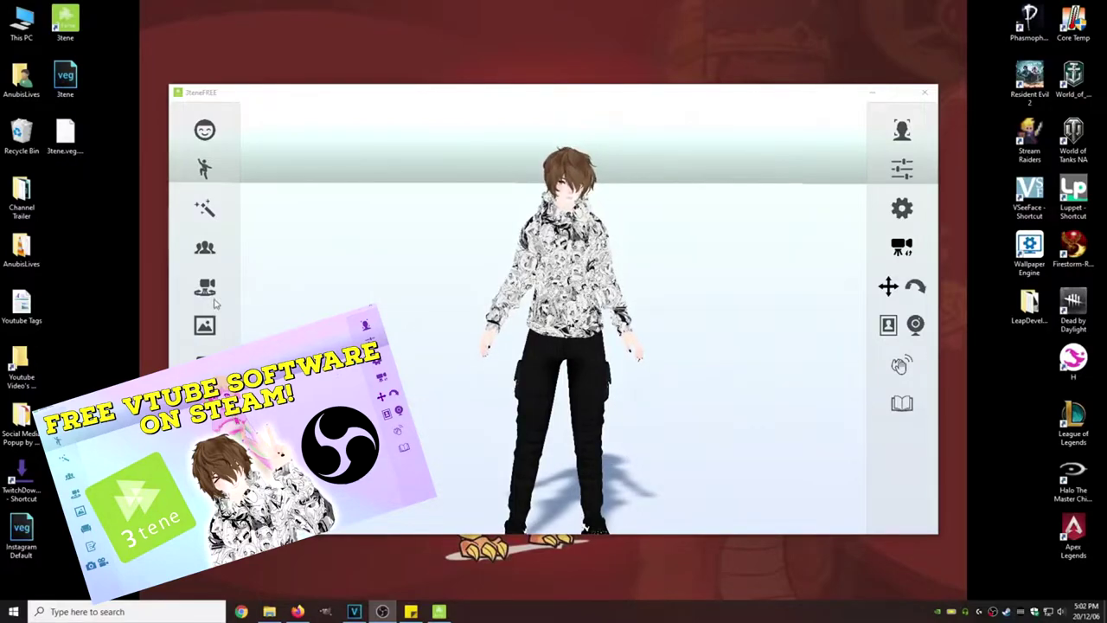
Change the stage background to a custom color, choose green and close the background settings.
left_click(205, 327)
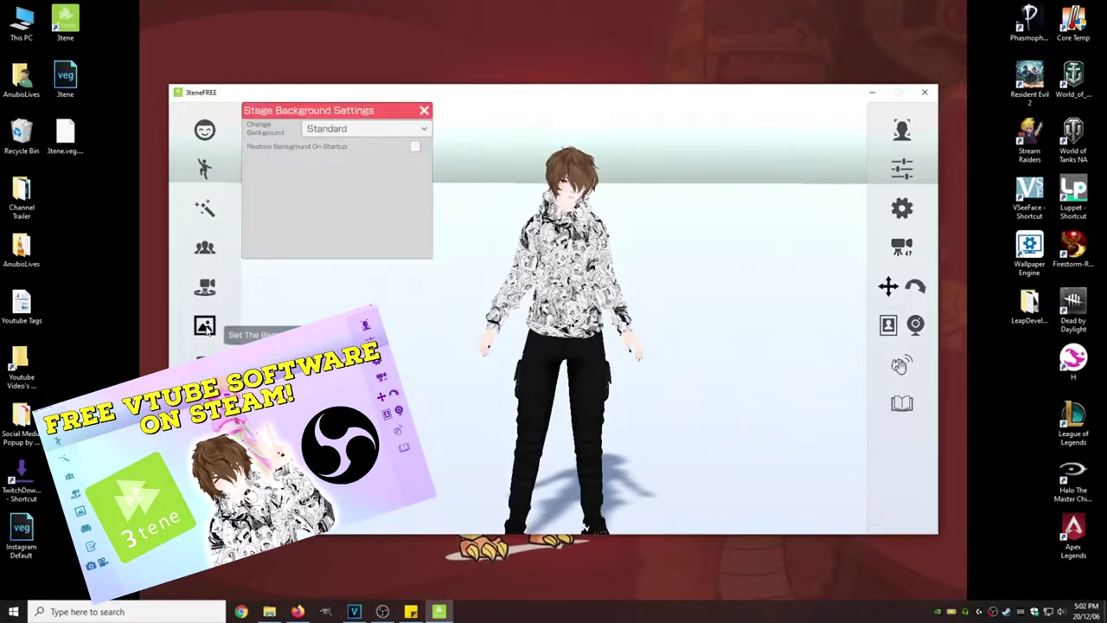
left_click(350, 131)
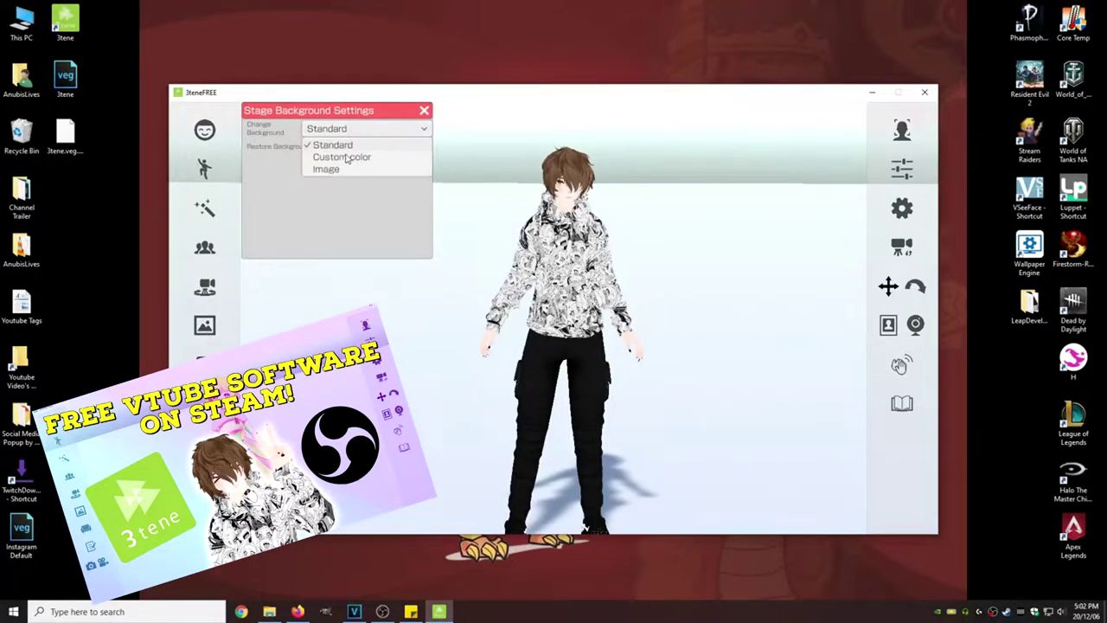
left_click(345, 158)
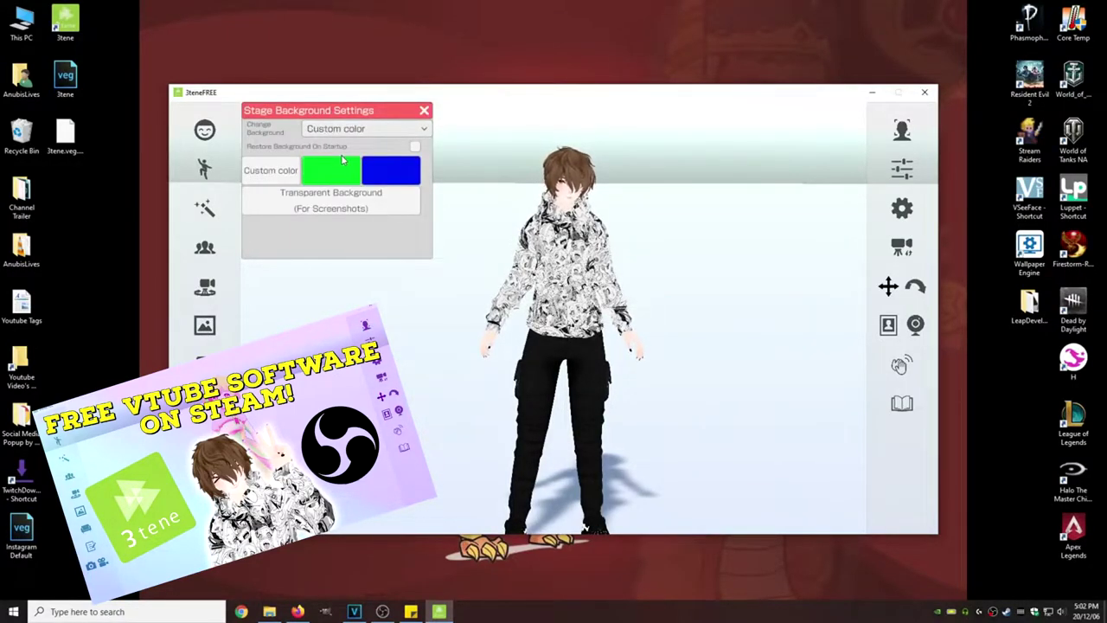
left_click(332, 173)
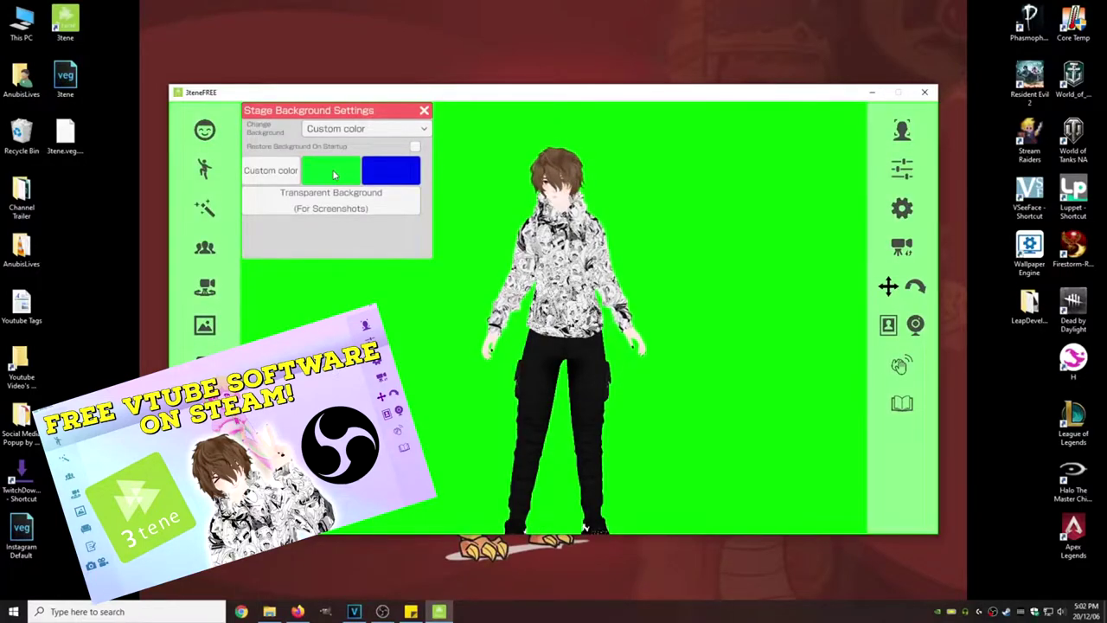
left_click(422, 113)
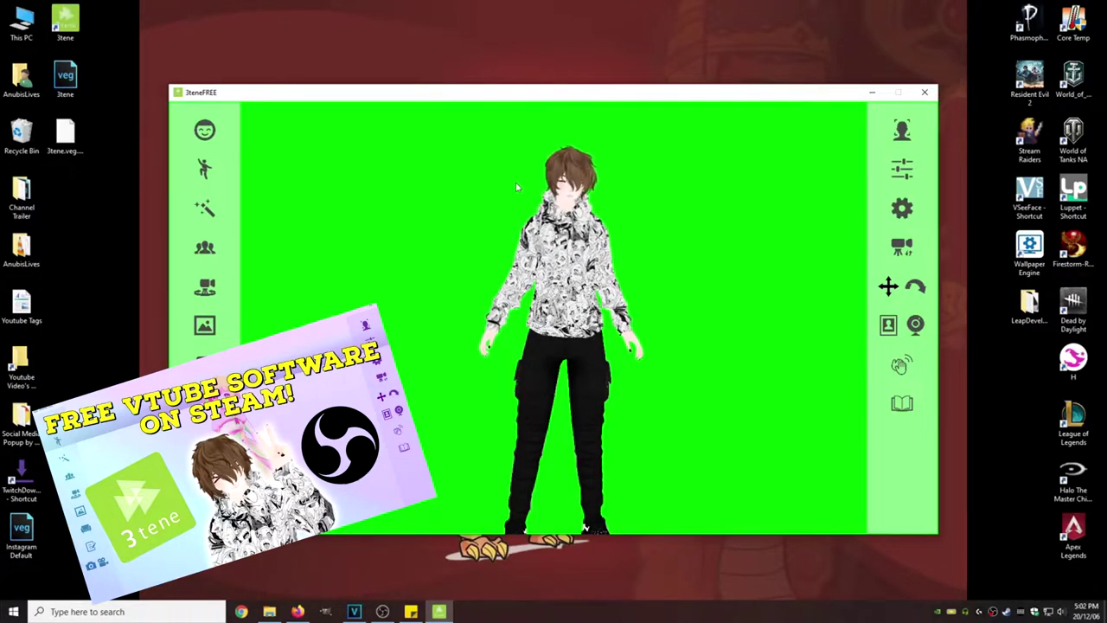
Frame the camera on the avatar's head and upper body, then open the options for saving scene camera angles.
scroll(553, 317, "up", 10)
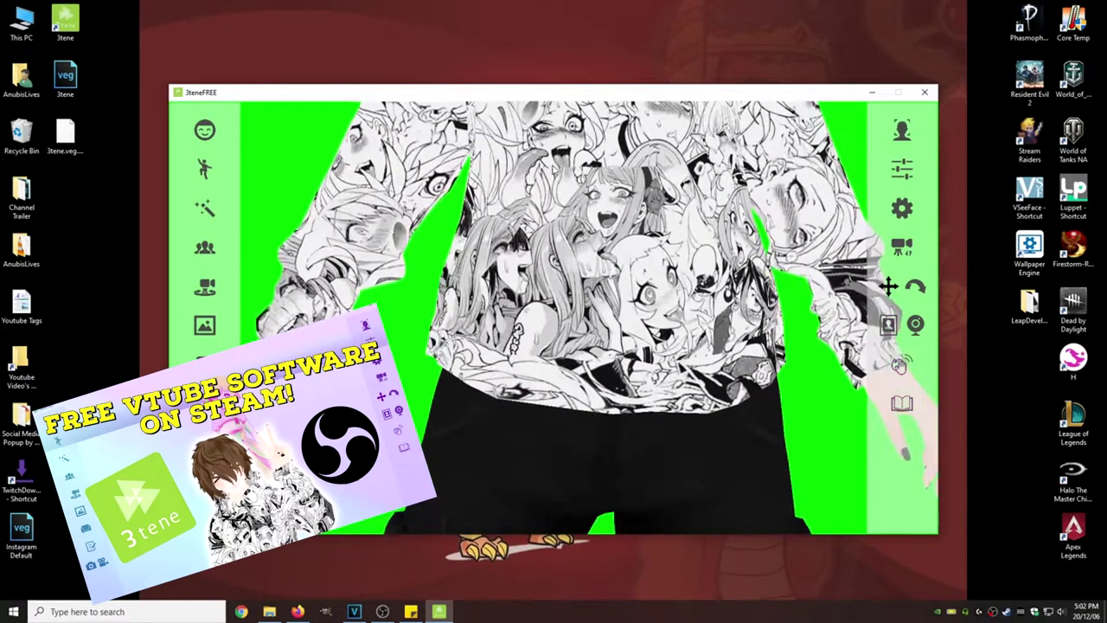
scroll(553, 311, "down", 5)
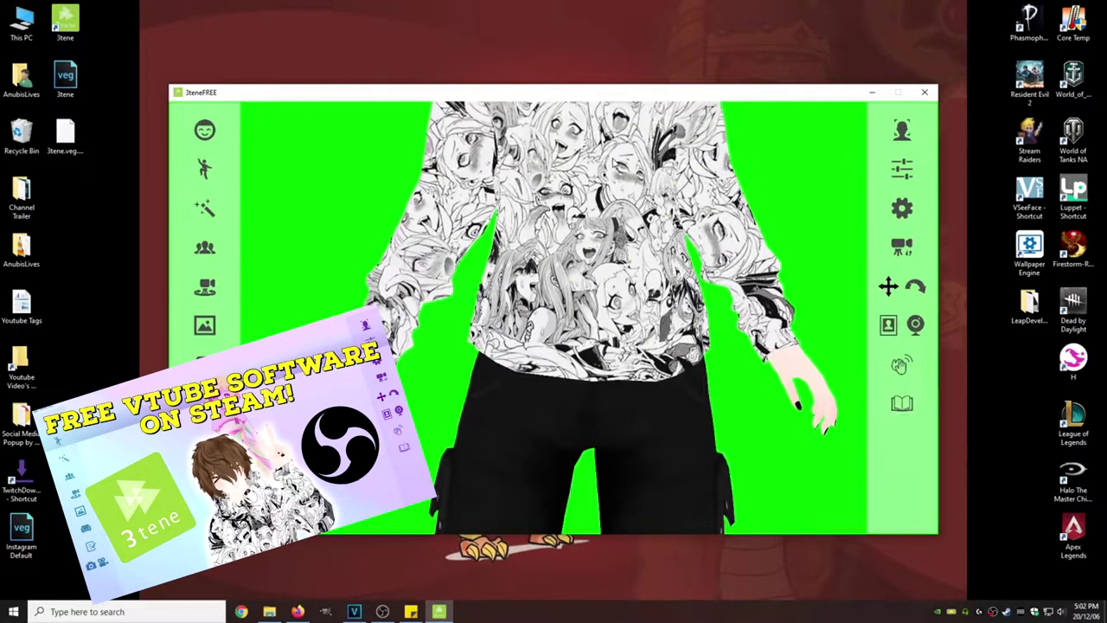
left_click_drag(602, 116, 602, 229)
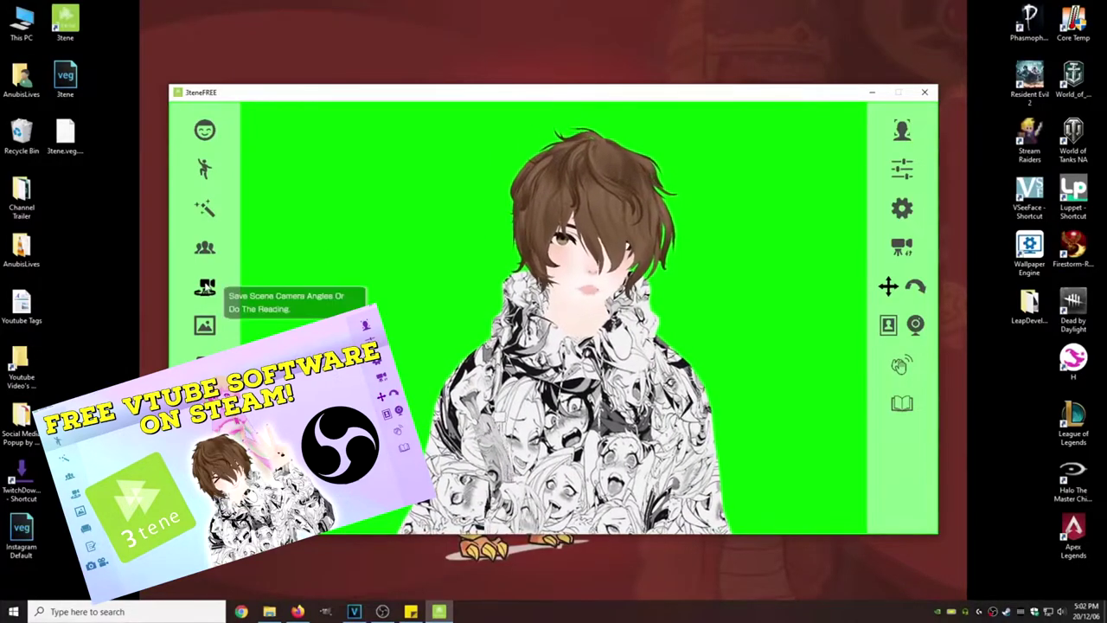
left_click(206, 287)
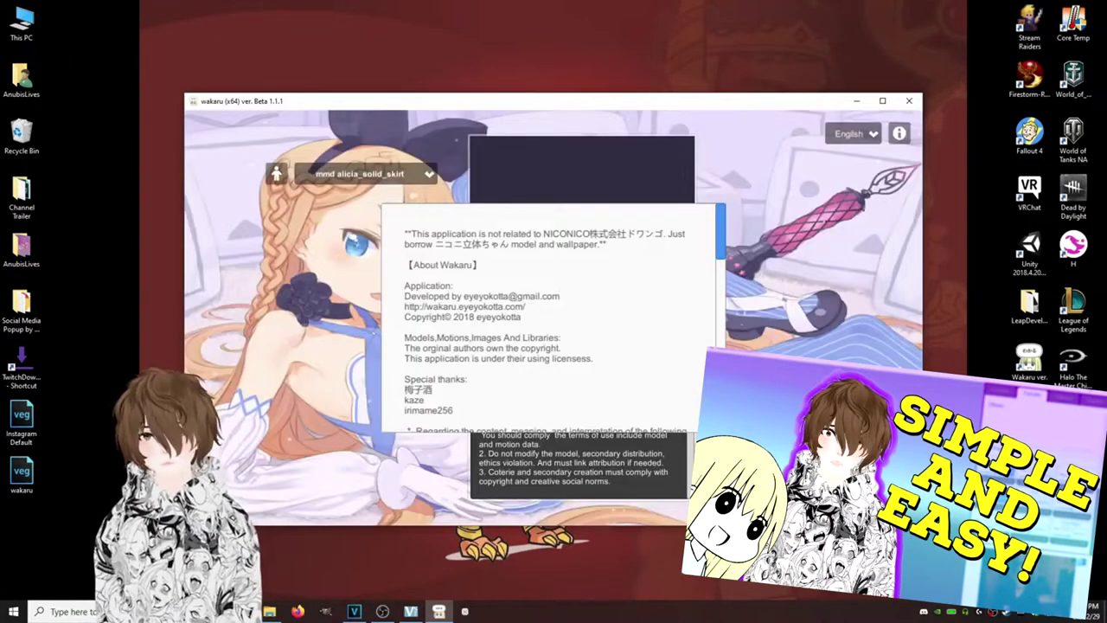
In Wakaru, scroll through and dismiss the application notice, then choose the avatar model Anubis VRM new.vrm.
scroll(548, 317, "down", 5)
left_click(548, 316)
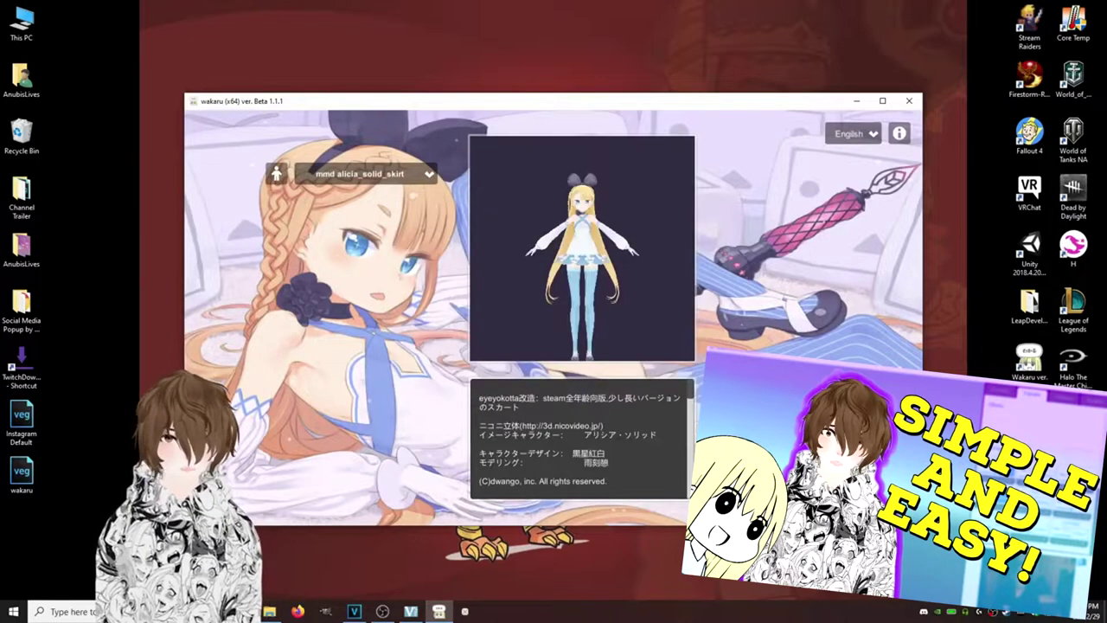
left_click(365, 174)
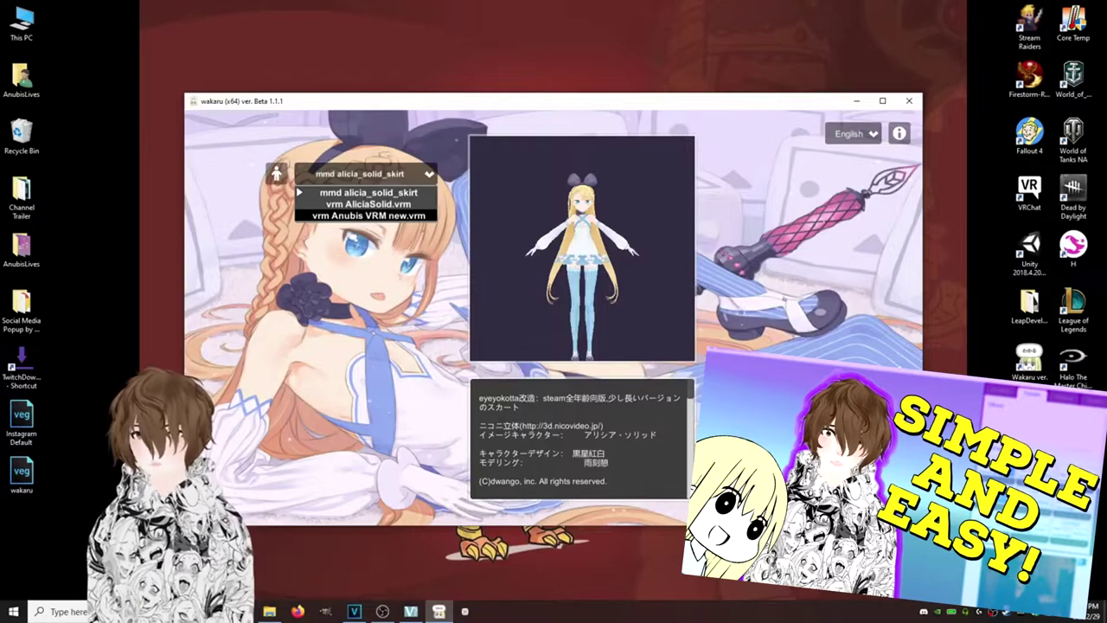
left_click(369, 215)
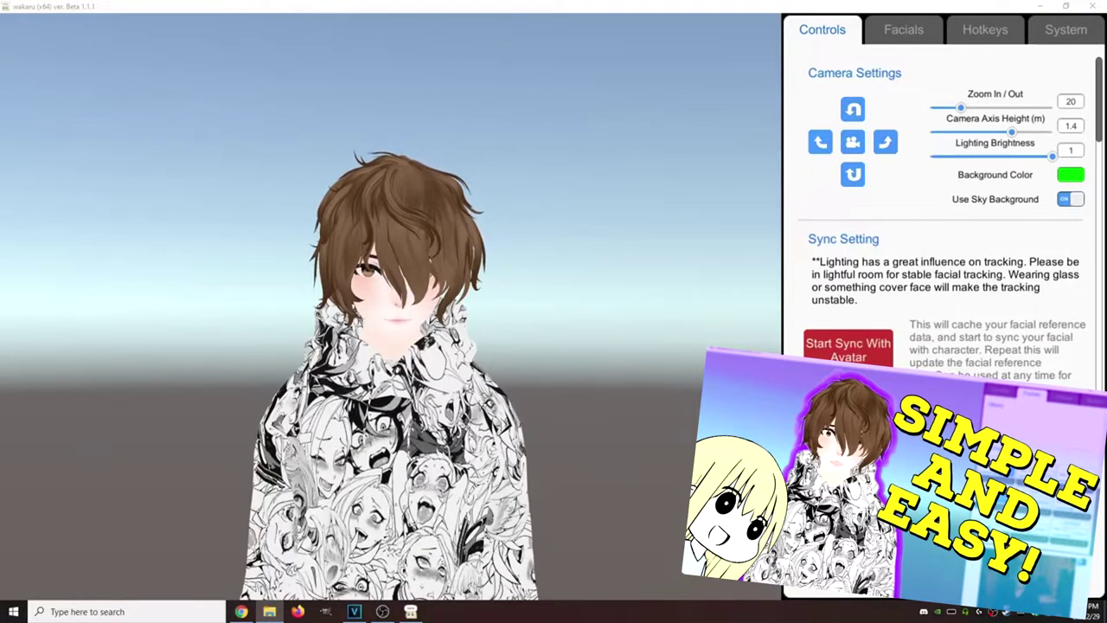
Select Game Capture HD60 S as the webcam and look over the remaining system settings.
key("alt+Tab")
left_click(1065, 29)
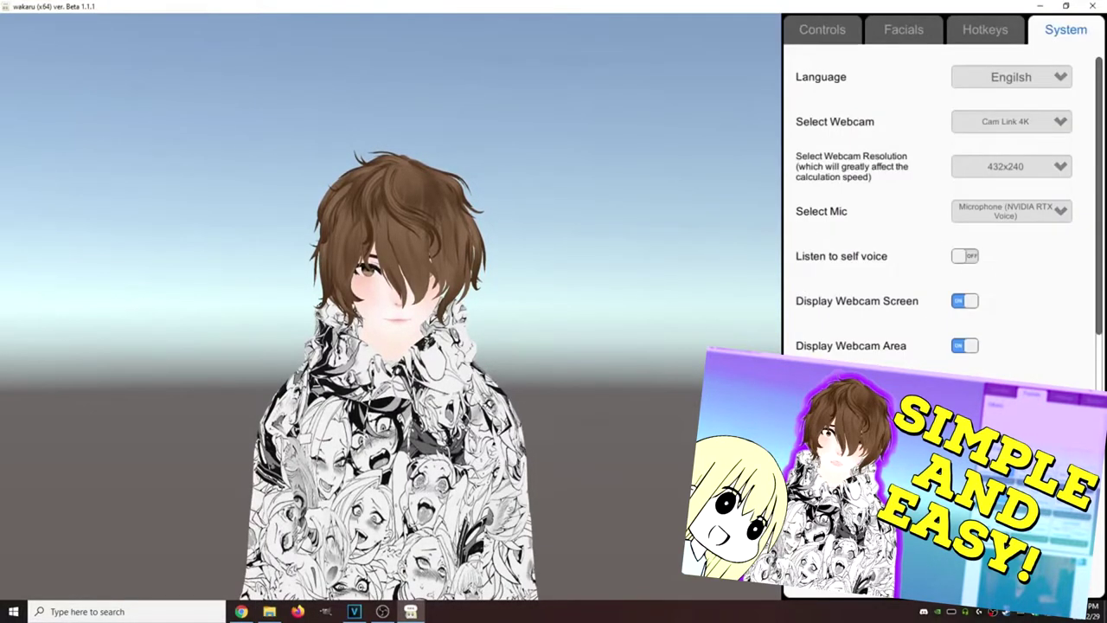
left_click(1011, 121)
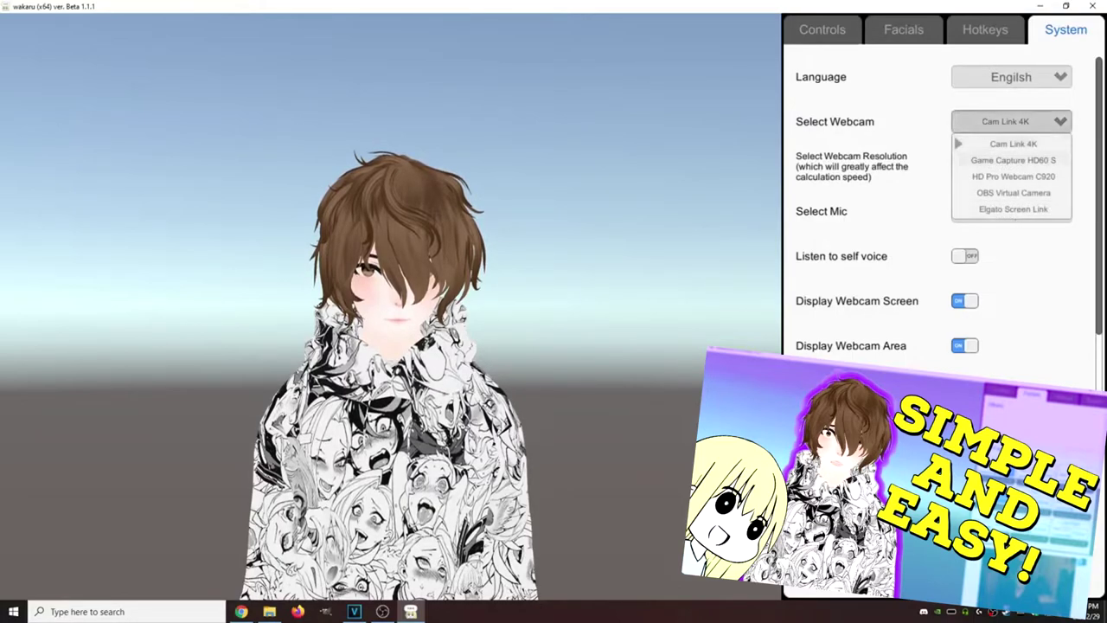
left_click(1012, 160)
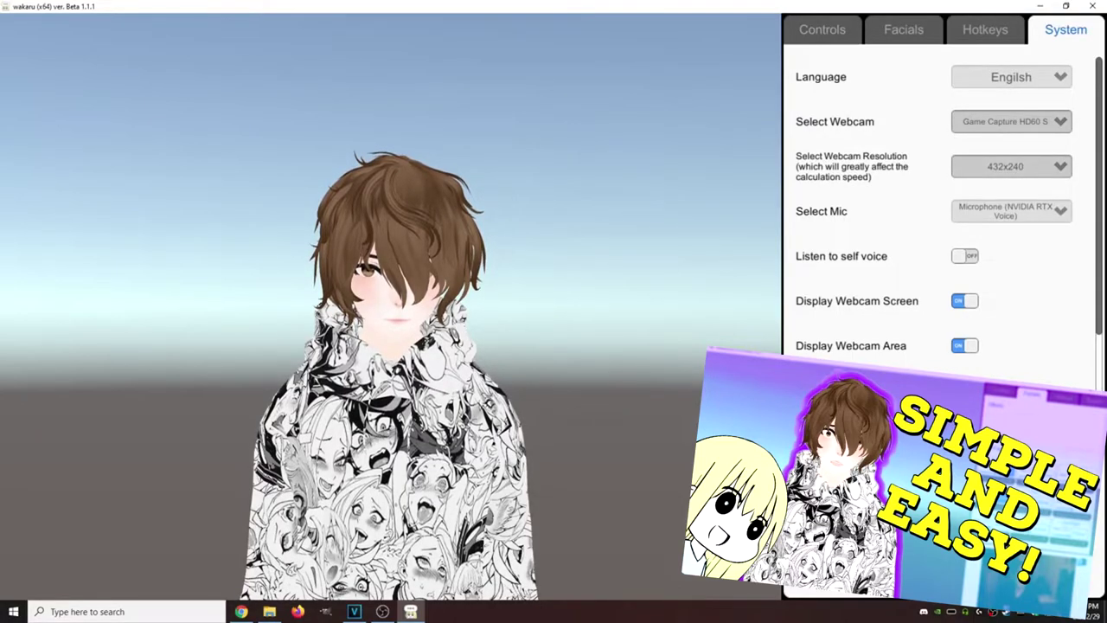
scroll(938, 217, "down", 2)
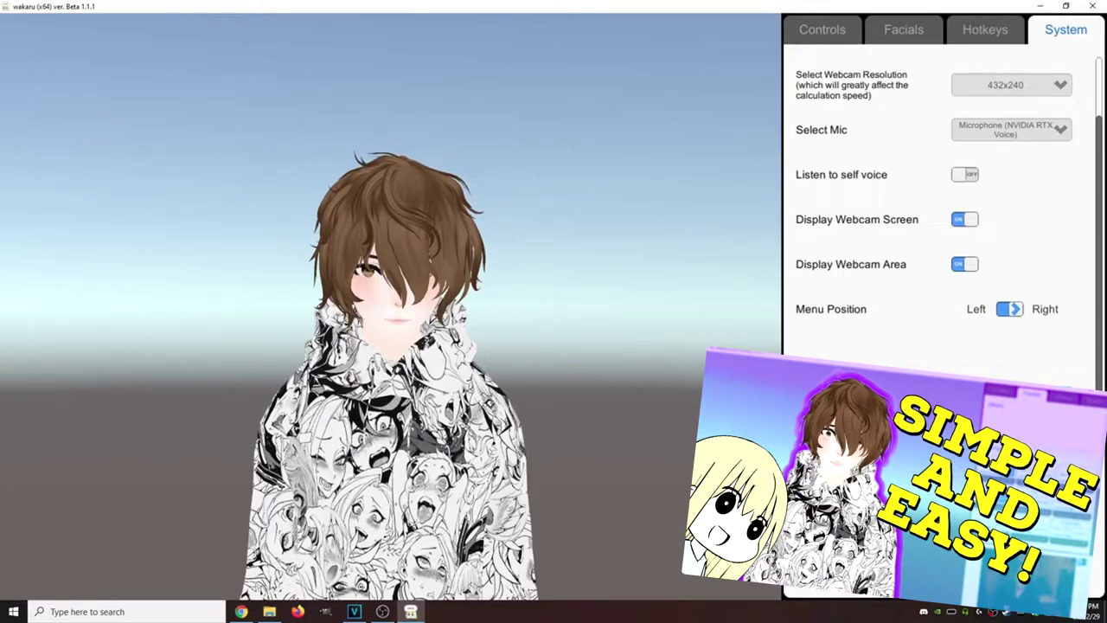
scroll(938, 216, "up", 2)
Turn off the sky background so the green background color is used, and bring the sync settings into view.
left_click(822, 29)
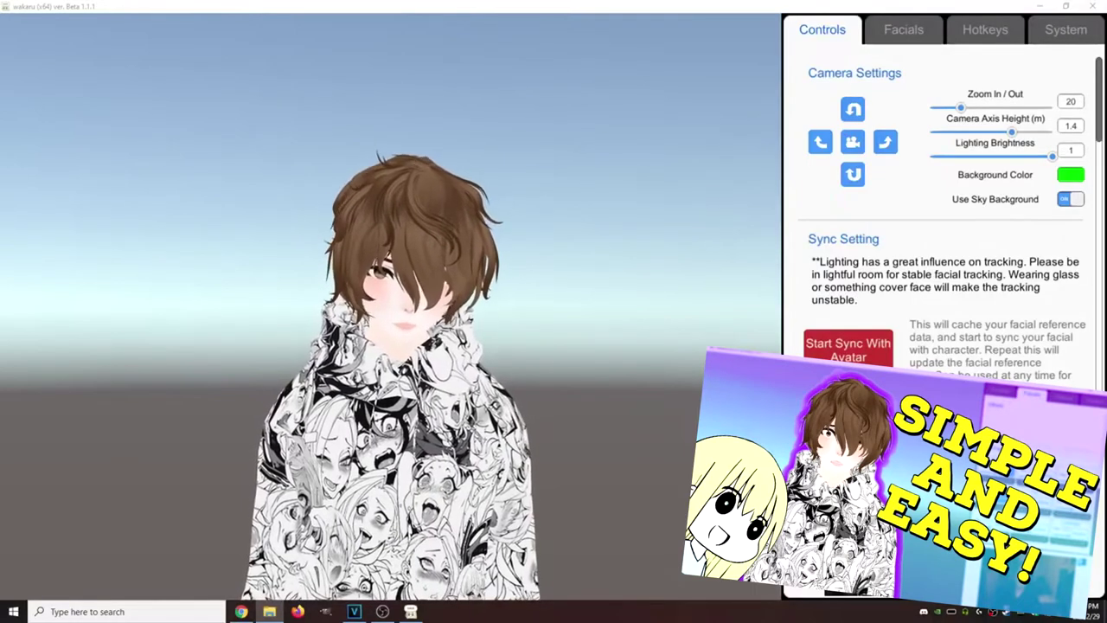
left_click(1069, 198)
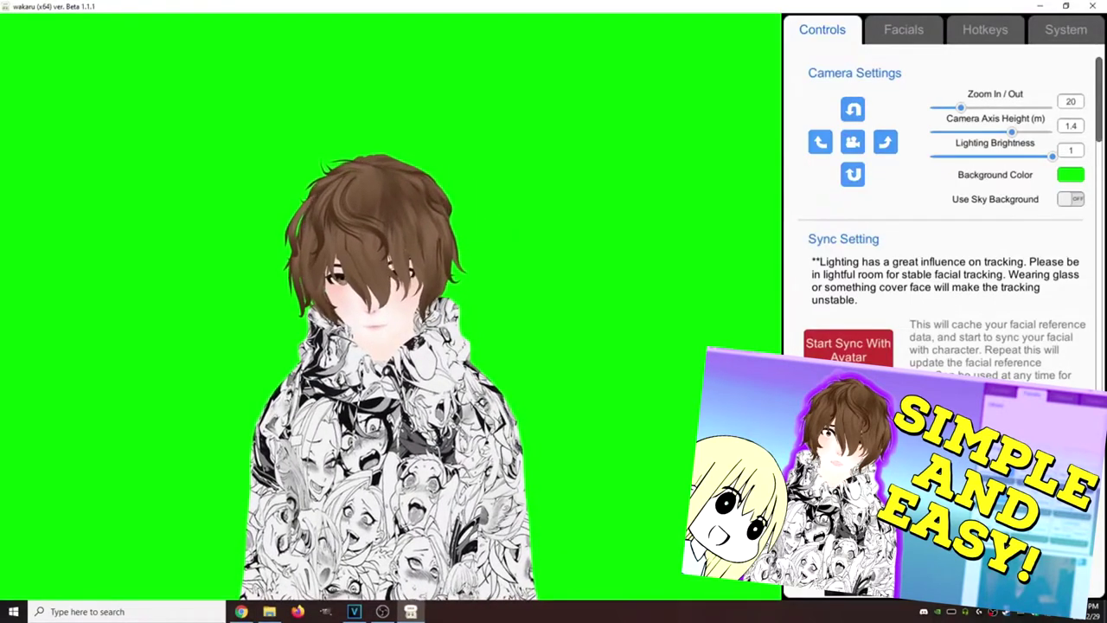
scroll(950, 219, "down", 3)
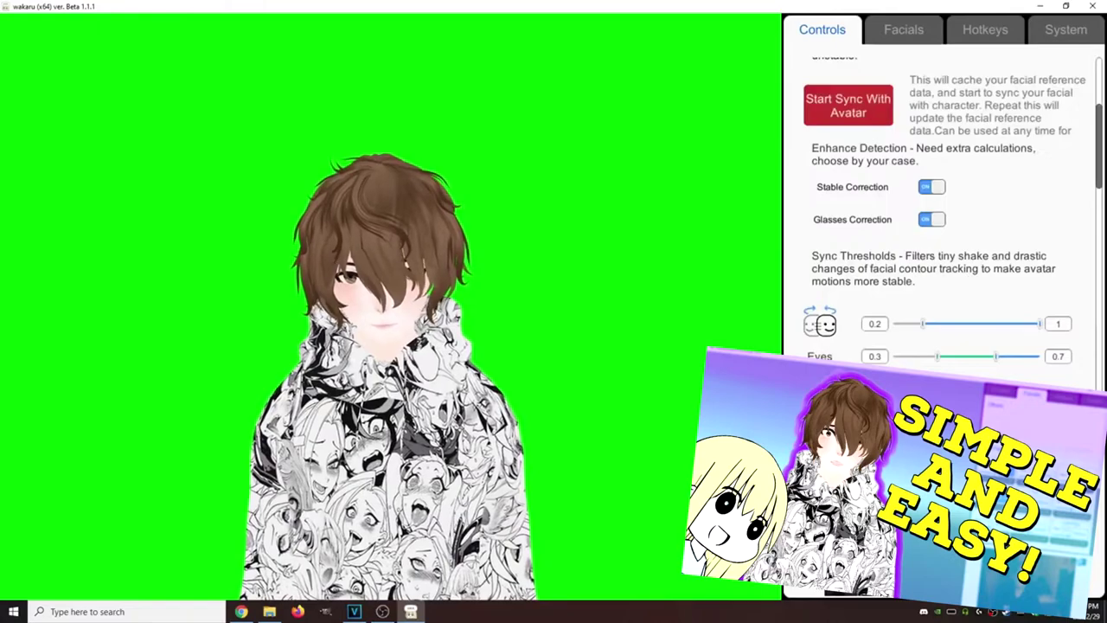